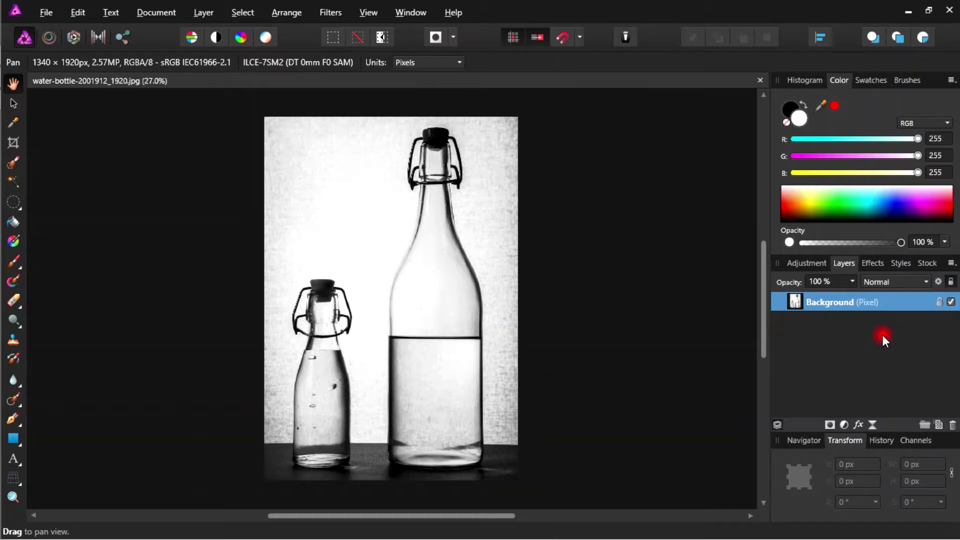
Step: Unlock the Background layer of the water-bottle photo and select it
click(935, 304)
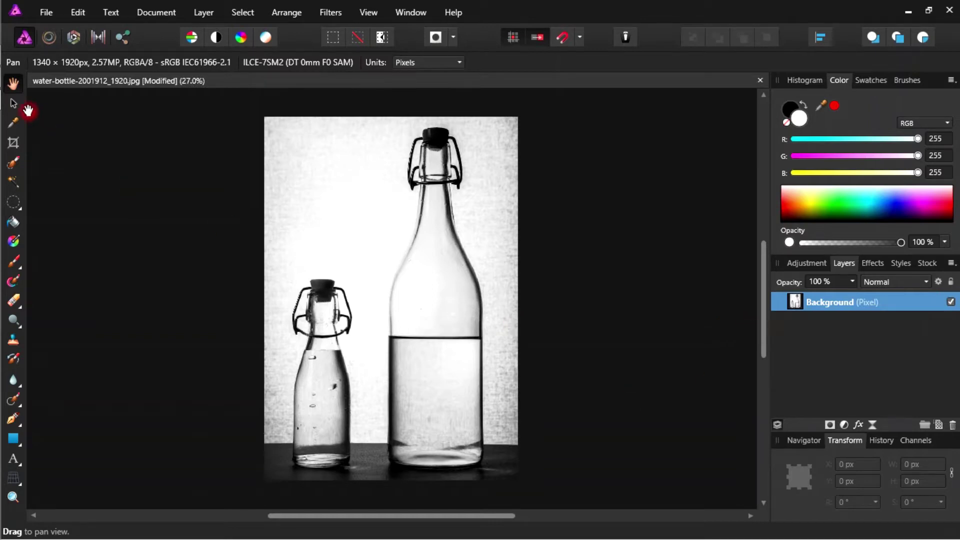
click(13, 103)
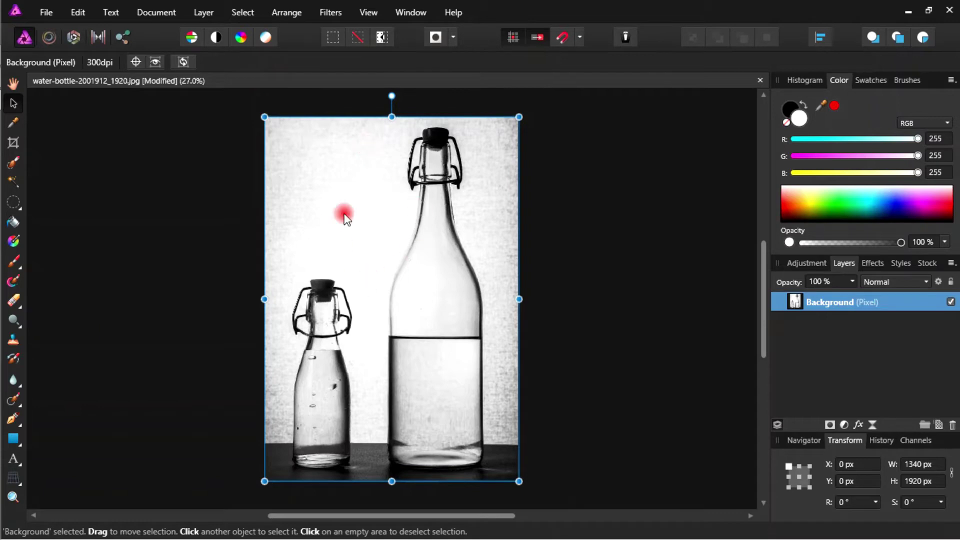
Step: Resize and move the Background layer to 1349.8 × 1934 px at -3, -3 px
mouse_move(265, 117)
mouse_down()
mouse_move(347, 235)
mouse_move(257, 122)
mouse_up()
drag(510, 129, 509, 149)
scroll(506, 114, up, 1)
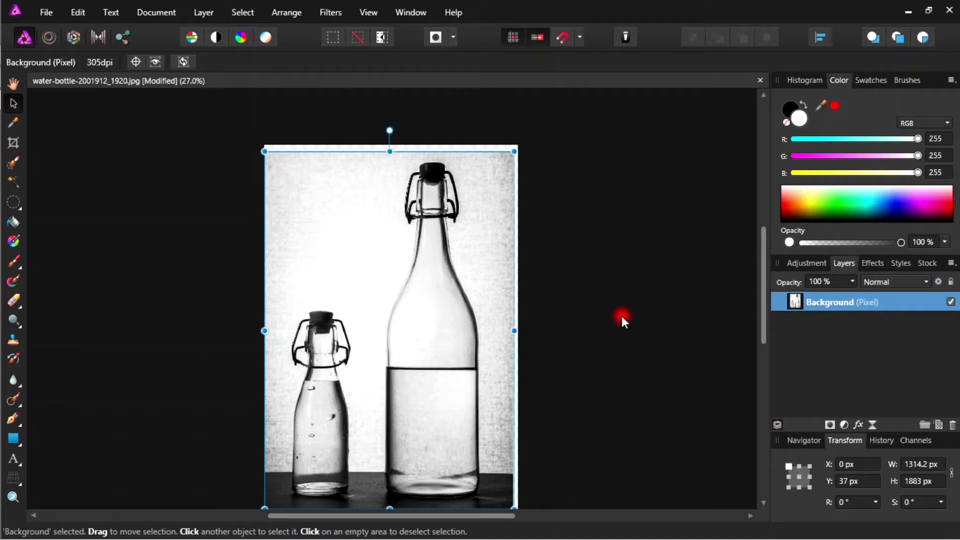
drag(448, 287, 452, 282)
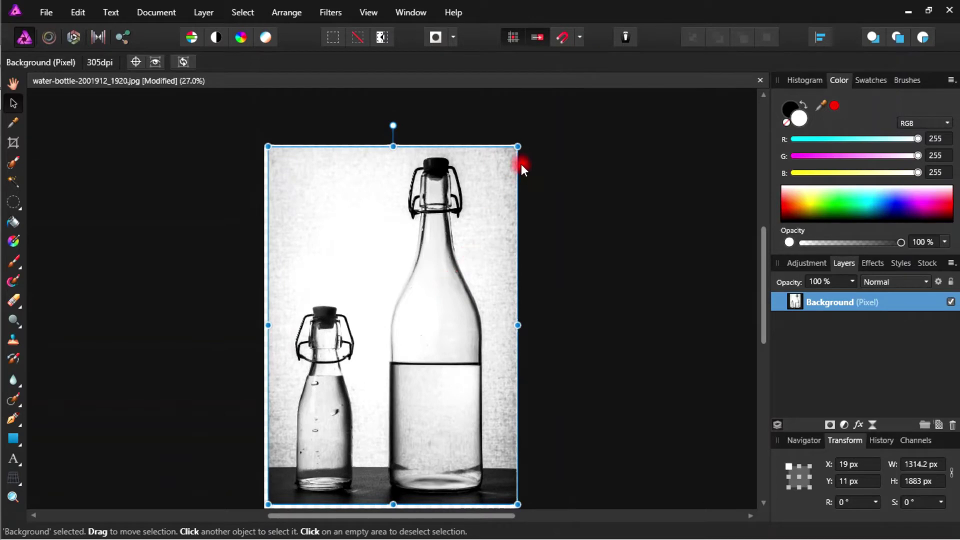
drag(519, 145, 524, 137)
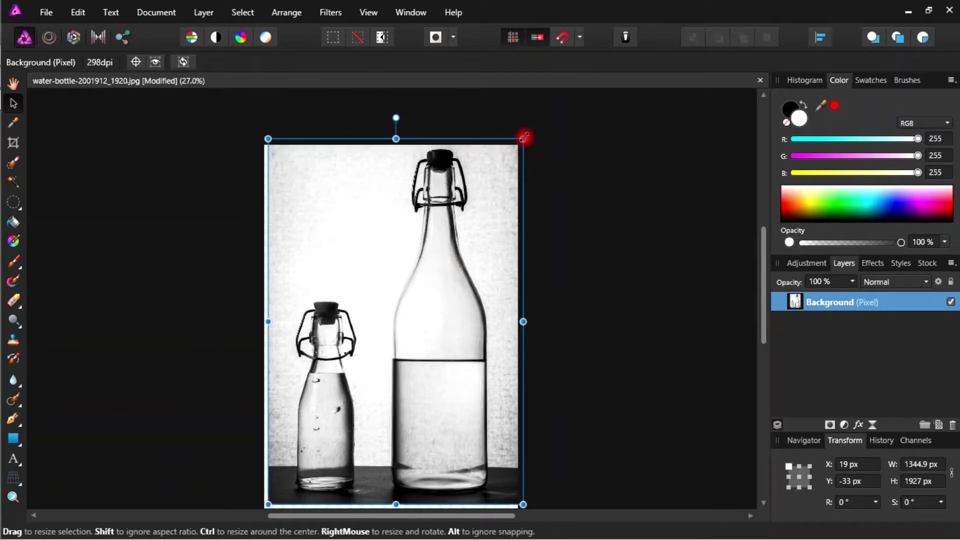
mouse_move(467, 200)
mouse_down()
mouse_move(459, 217)
mouse_move(464, 206)
mouse_up()
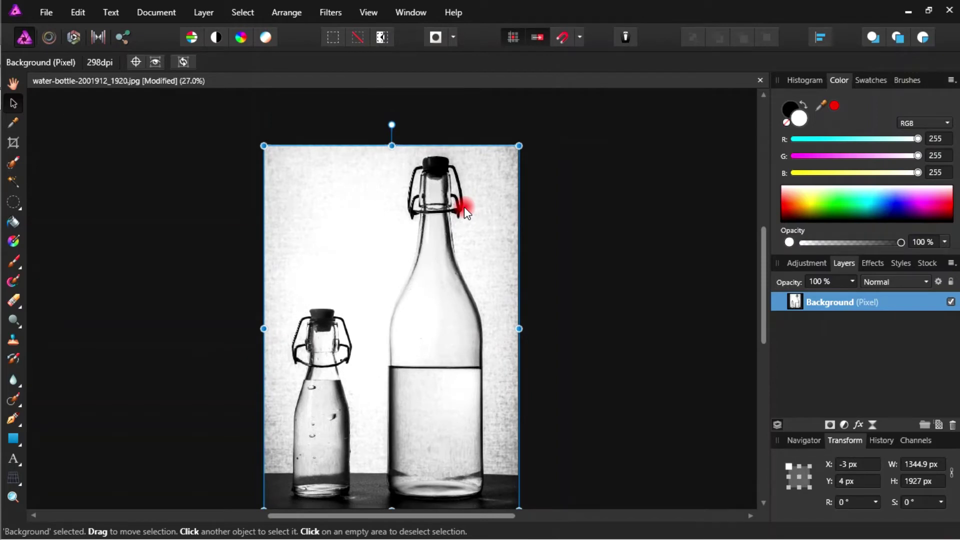
drag(521, 144, 544, 157)
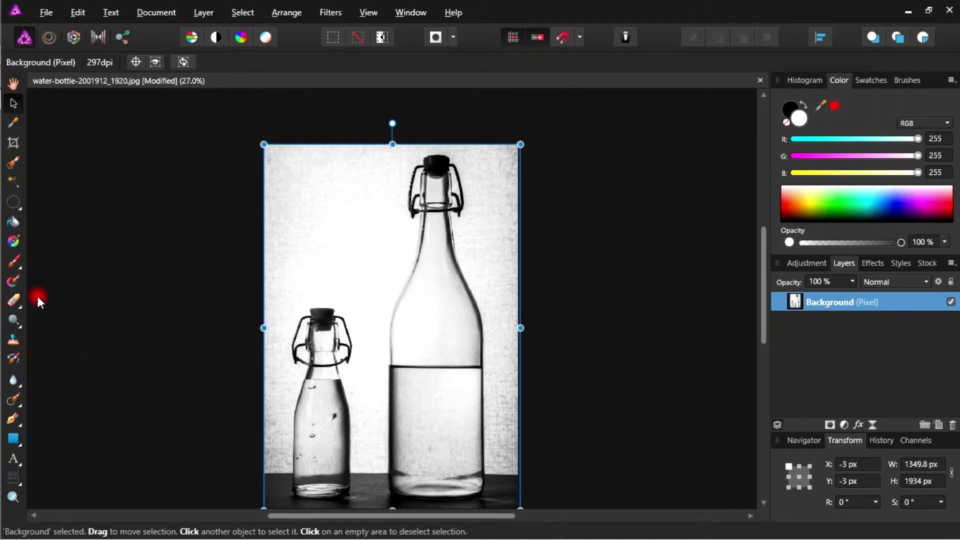
Step: With the Paint Brush, pick lime green (RGB 193, 255, 5) and add an empty pixel layer
key(b)
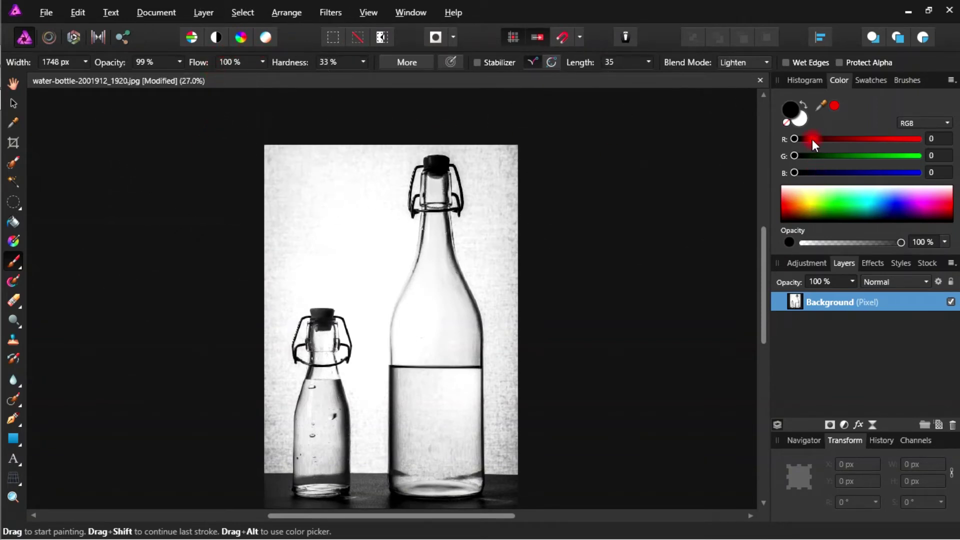
mouse_move(822, 209)
mouse_down()
mouse_move(809, 208)
mouse_move(817, 203)
mouse_up()
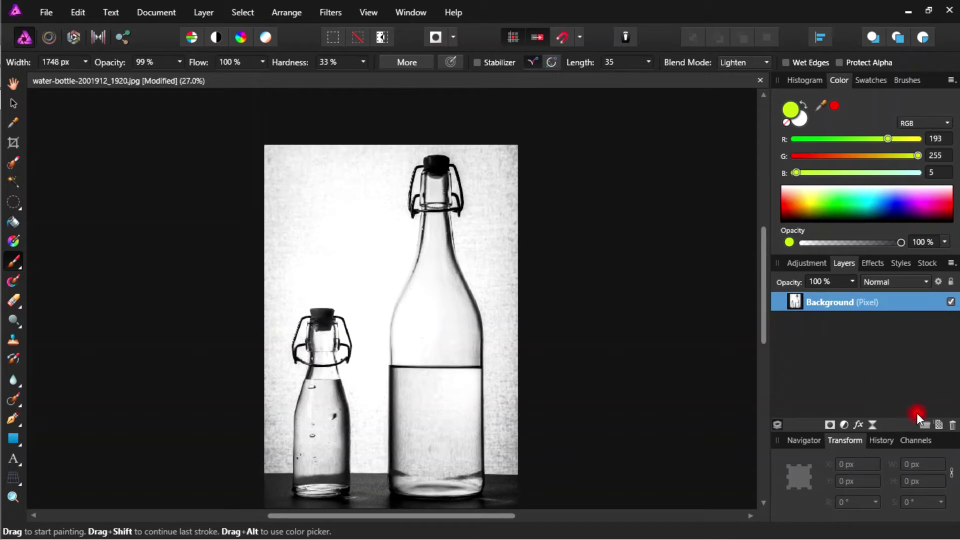
click(939, 426)
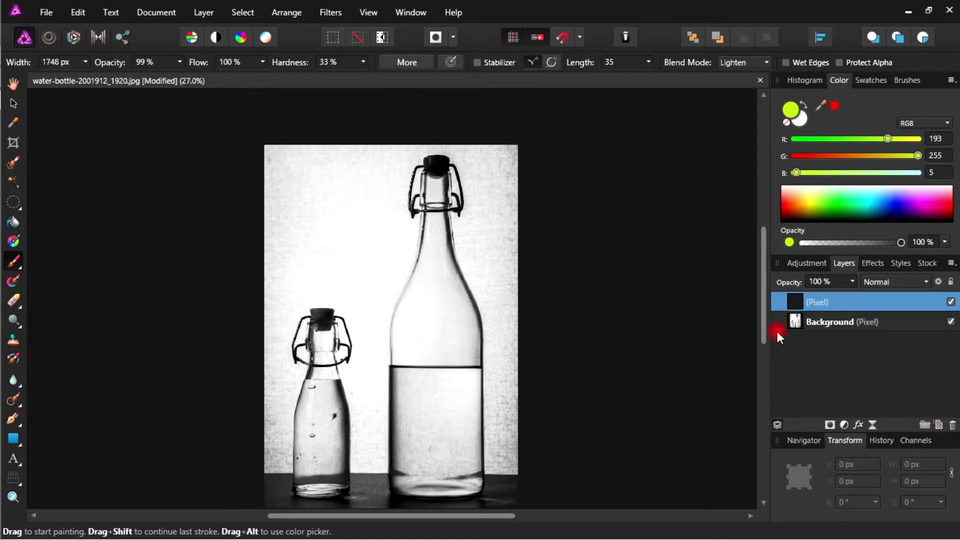
mouse_move(467, 334)
mouse_down()
mouse_move(444, 332)
mouse_move(399, 300)
mouse_move(366, 324)
mouse_move(322, 324)
mouse_move(354, 304)
mouse_move(347, 290)
mouse_move(390, 300)
mouse_move(422, 287)
mouse_move(423, 275)
mouse_move(339, 343)
mouse_move(334, 320)
mouse_move(215, 285)
mouse_up()
key(ctrl+z)
key(ctrl+z)
key(ctrl+z)
key(ctrl+z)
key(ctrl+z)
key(ctrl+z)
key(ctrl+z)
key(ctrl+z)
key(ctrl+z)
key(ctrl+z)
key(ctrl+z)
key(ctrl+z)
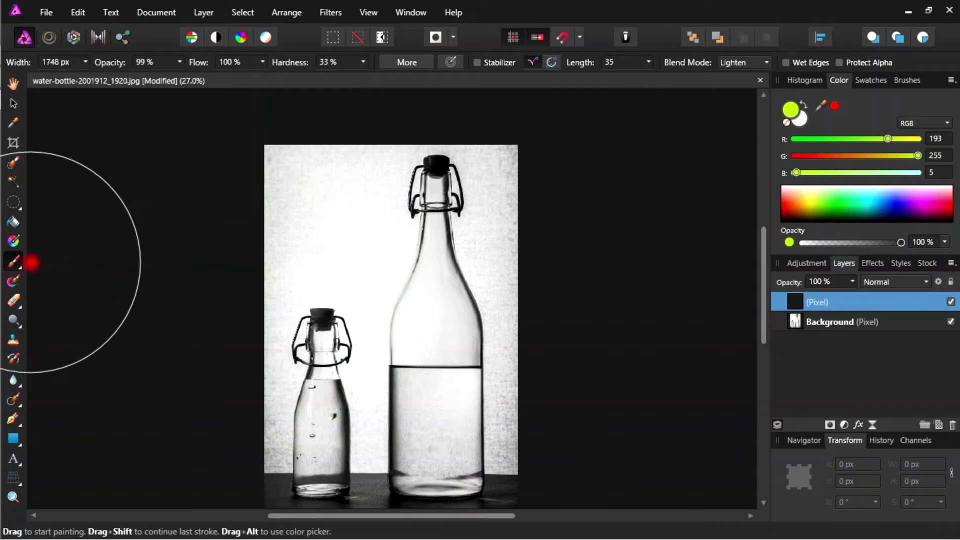
Step: Draw a white-to-grey gradient across the new pixel layer with the Gradient Tool
click(13, 242)
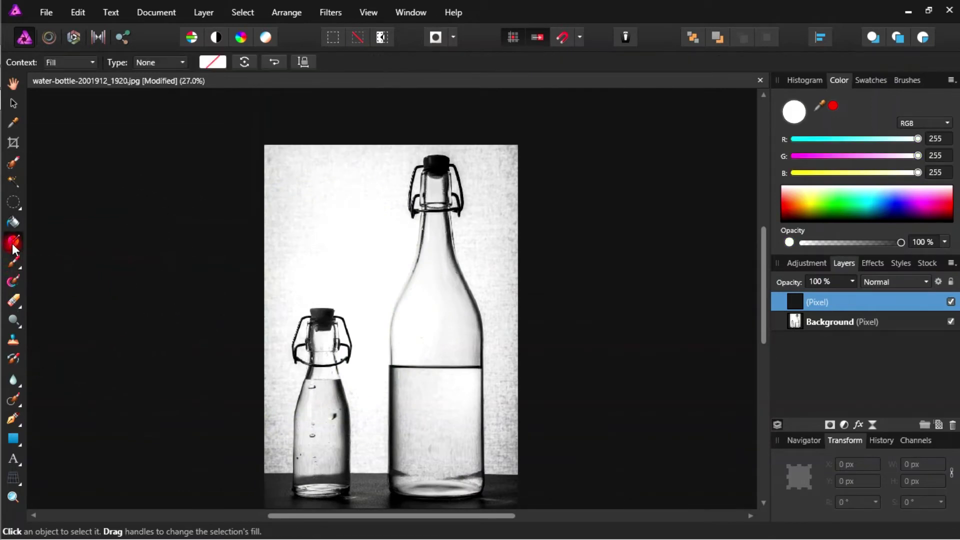
mouse_move(283, 265)
mouse_down()
mouse_move(452, 268)
mouse_move(400, 268)
mouse_up()
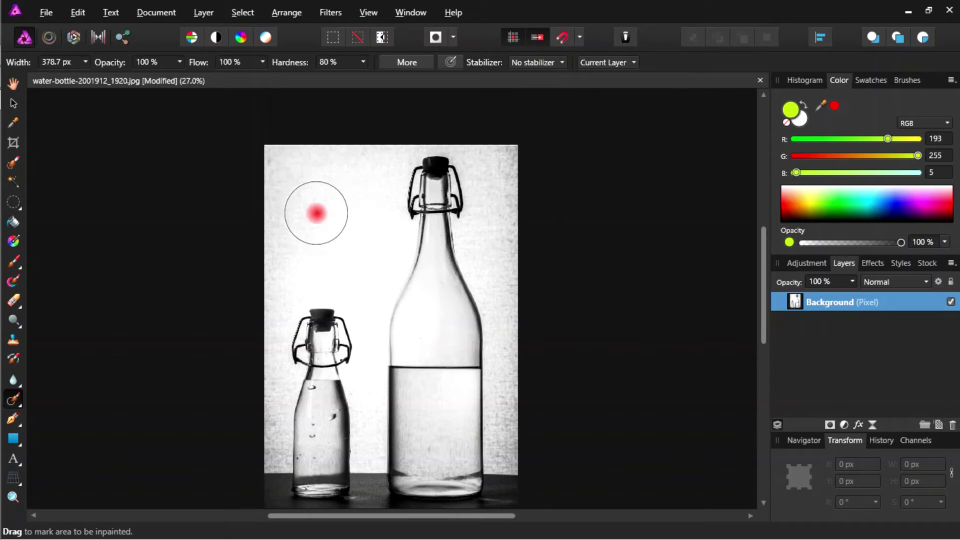
Step: Set the Blemish Removal Tool to 339 px width and erase the large bottle's left clasp wire
click(20, 399)
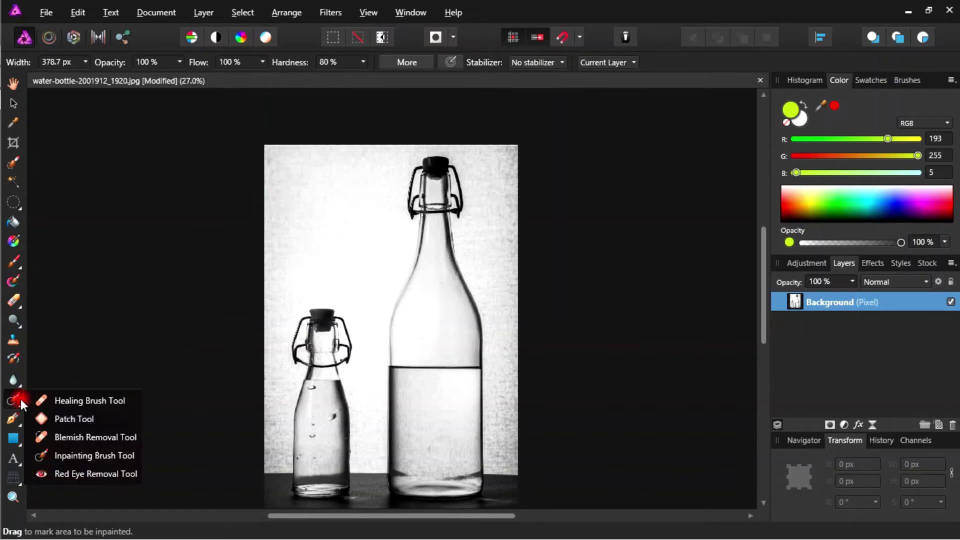
click(50, 437)
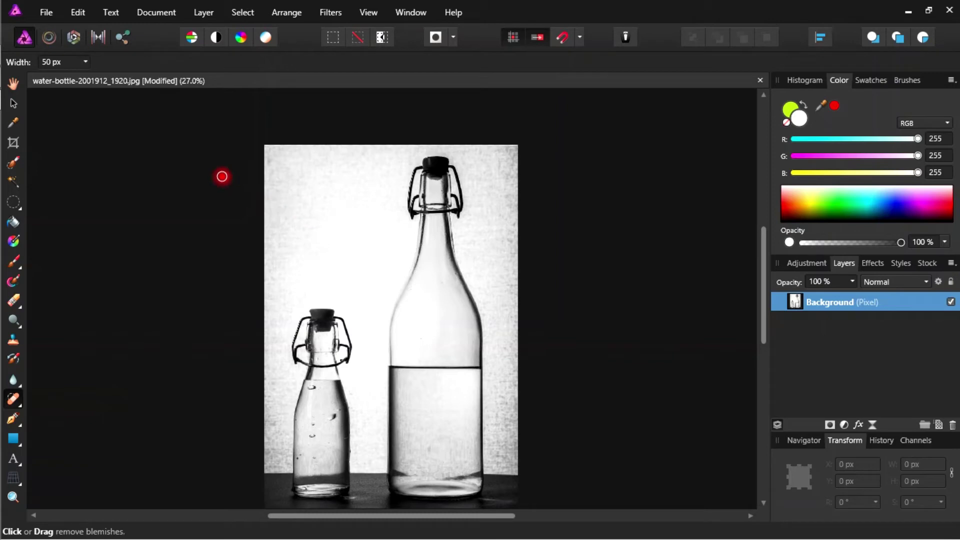
click(85, 62)
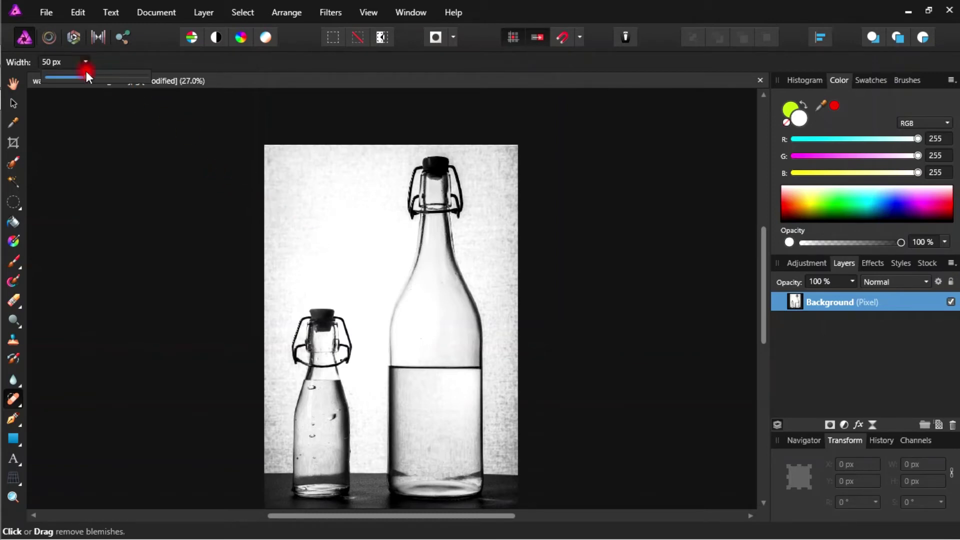
drag(88, 80, 116, 75)
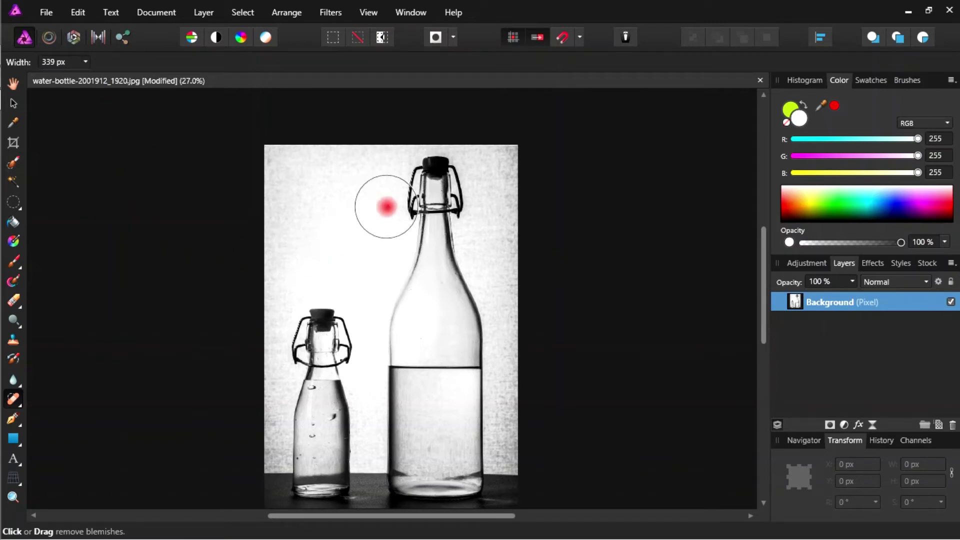
click(386, 206)
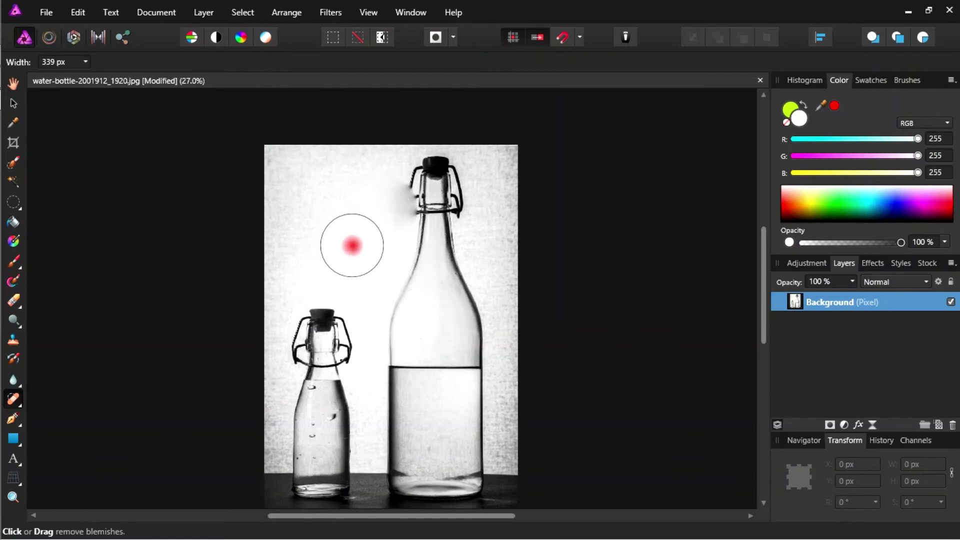